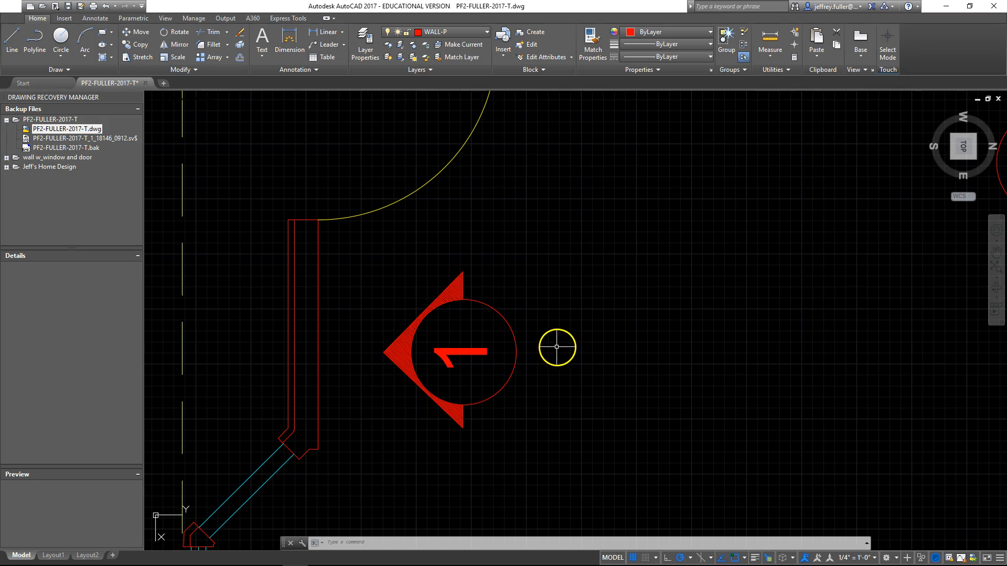
Examine the number 1 elevation marker beside the exterior wall and the neighbouring numbered markers on the floor plan
scroll(557, 347, down, 5)
mouse_move(577, 353)
middle_down()
mouse_move(449, 378)
mouse_move(526, 341)
middle_up()
scroll(461, 382, up, 4)
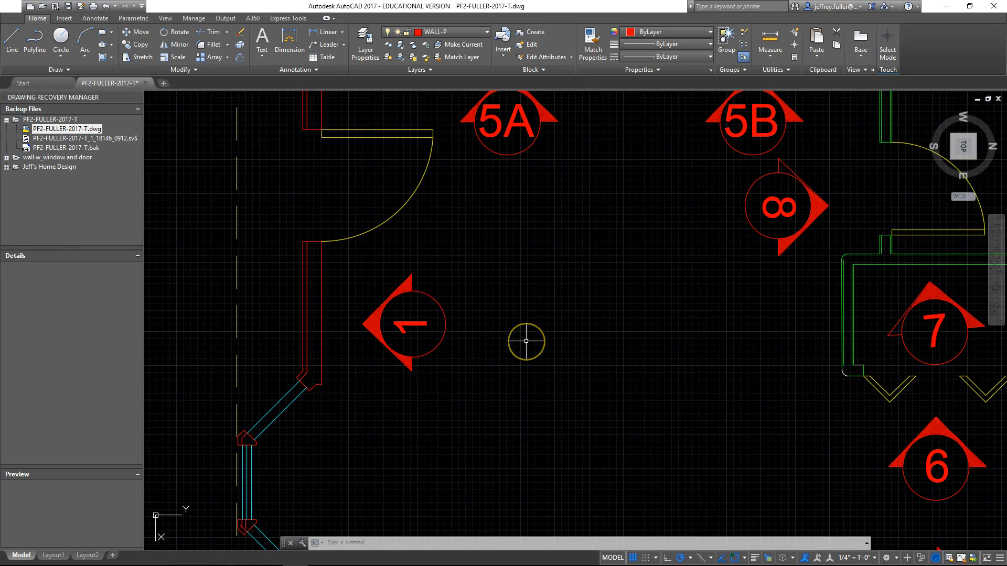
scroll(486, 342, down, 2)
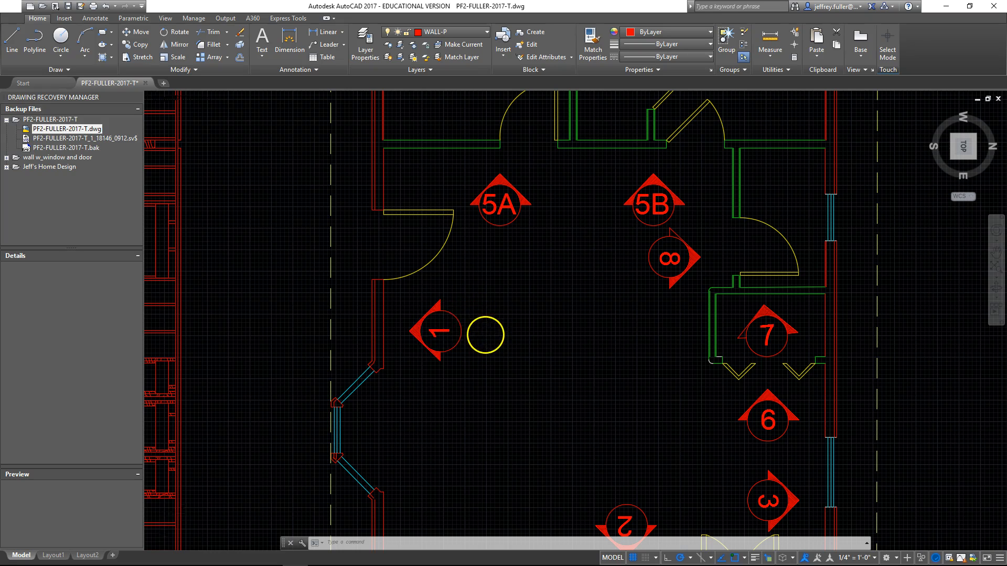
scroll(478, 331, up, 3)
mouse_move(467, 329)
middle_down()
mouse_move(512, 292)
mouse_move(569, 353)
middle_up()
scroll(494, 309, up, 2)
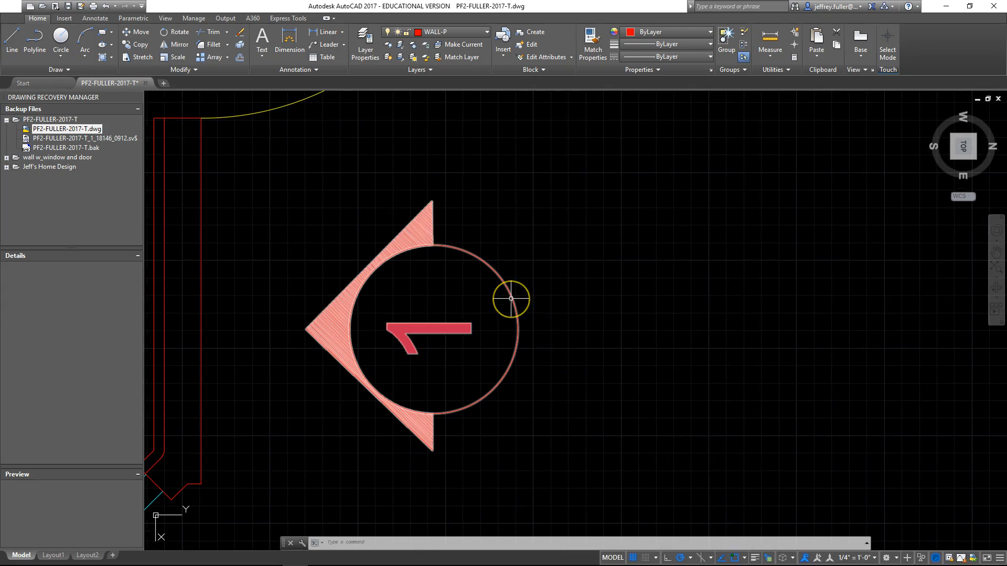
scroll(511, 299, down, 2)
middle_drag(528, 310, 509, 330)
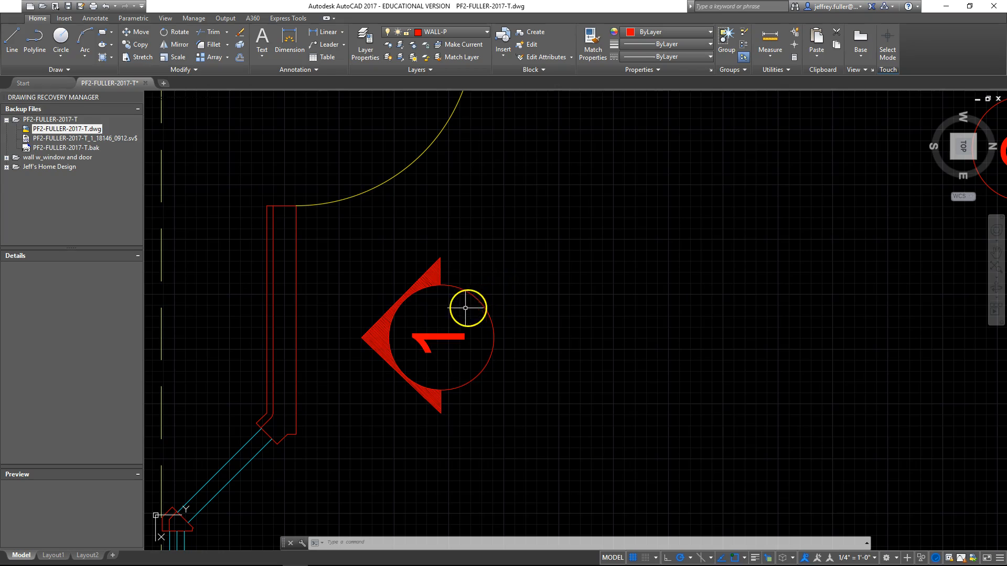
scroll(462, 312, down, 6)
mouse_move(518, 336)
middle_down()
mouse_move(433, 391)
mouse_move(533, 398)
middle_up()
scroll(440, 388, down, 2)
scroll(439, 417, up, 5)
scroll(434, 360, up, 3)
mouse_move(434, 359)
middle_down()
mouse_move(514, 450)
mouse_move(505, 444)
middle_up()
scroll(516, 310, up, 2)
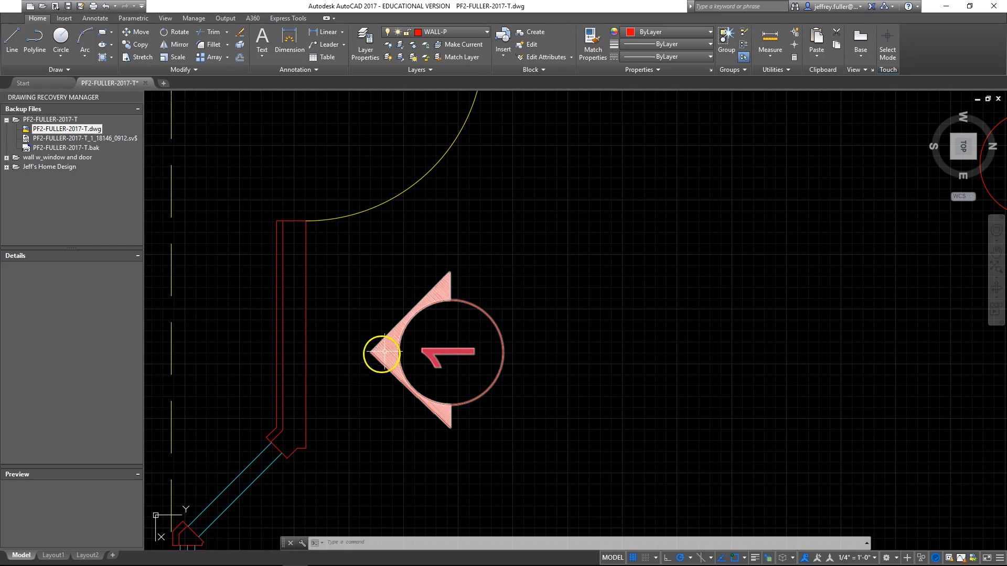
click(102, 57)
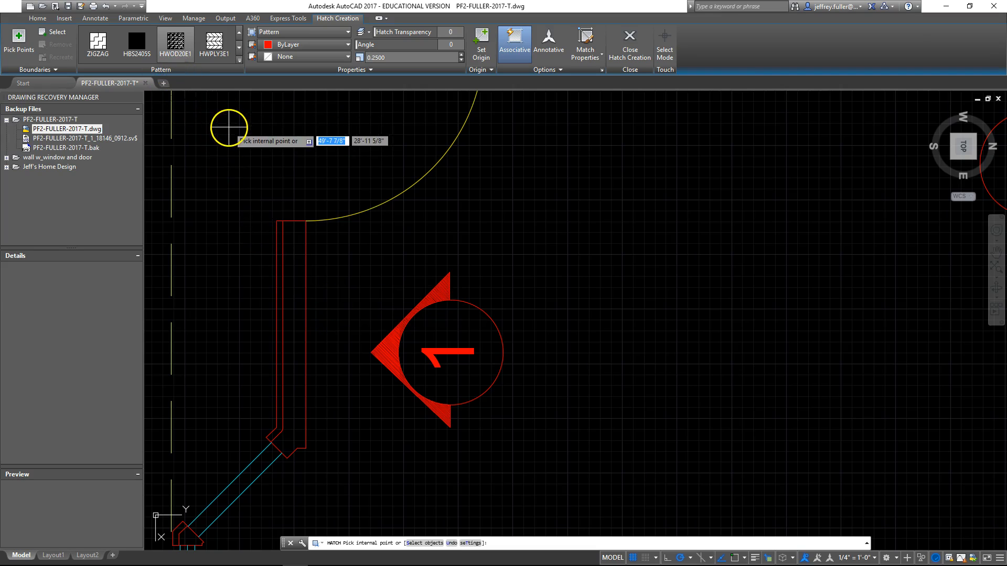
key(Escape)
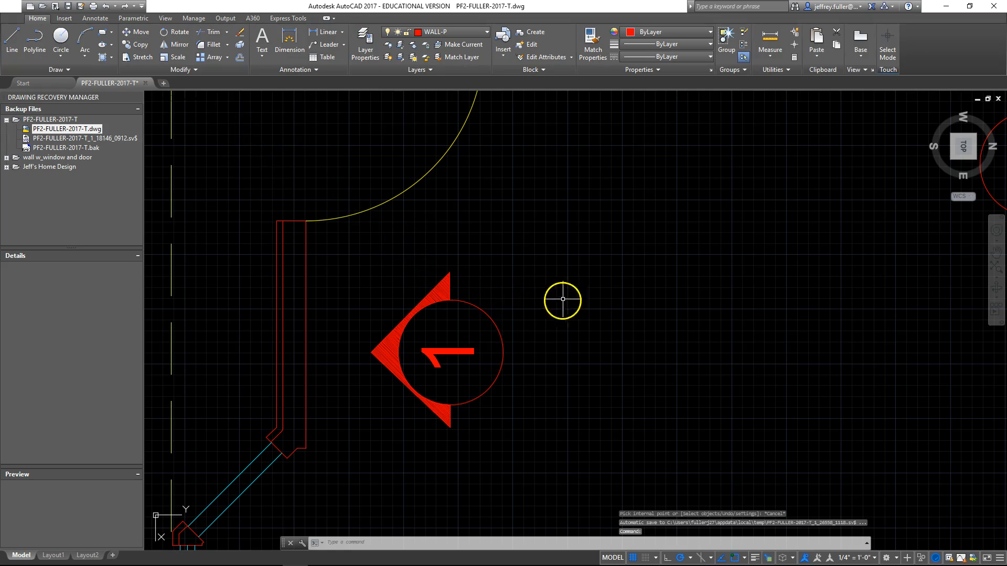
middle_drag(558, 267, 542, 218)
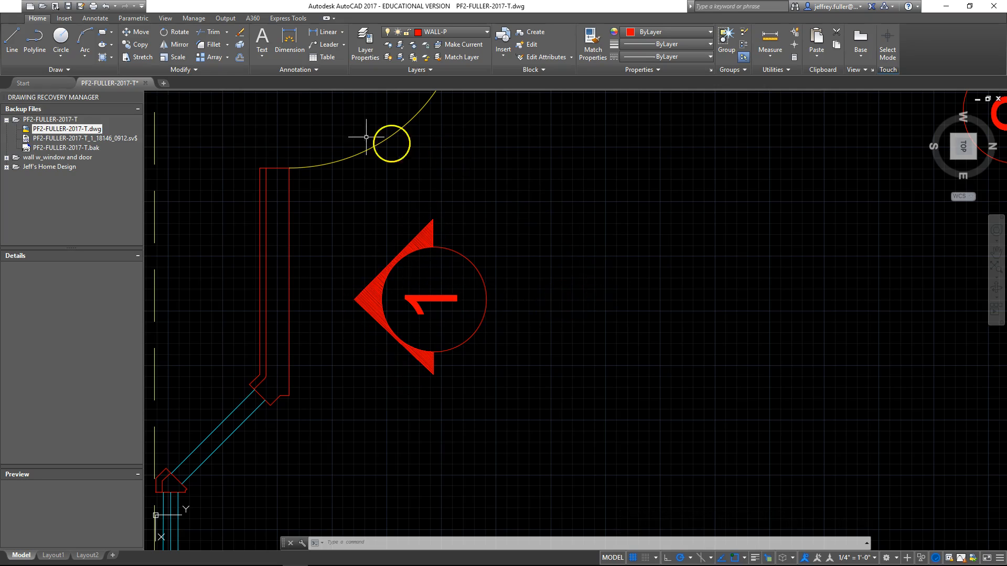
Add multiline text reading 1 in the empty floor area beside the number 1 elevation marker
click(595, 240)
click(782, 286)
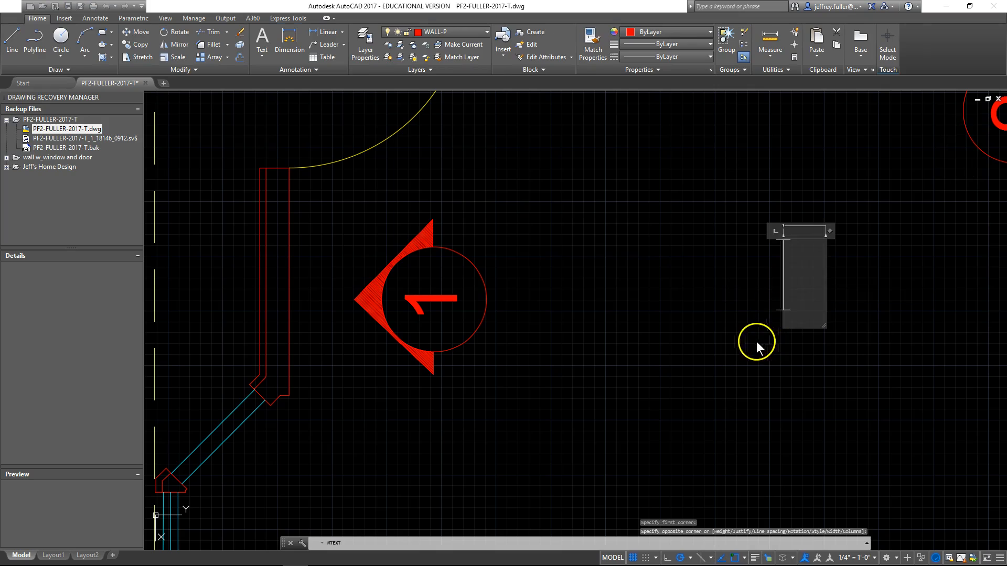
text(1)
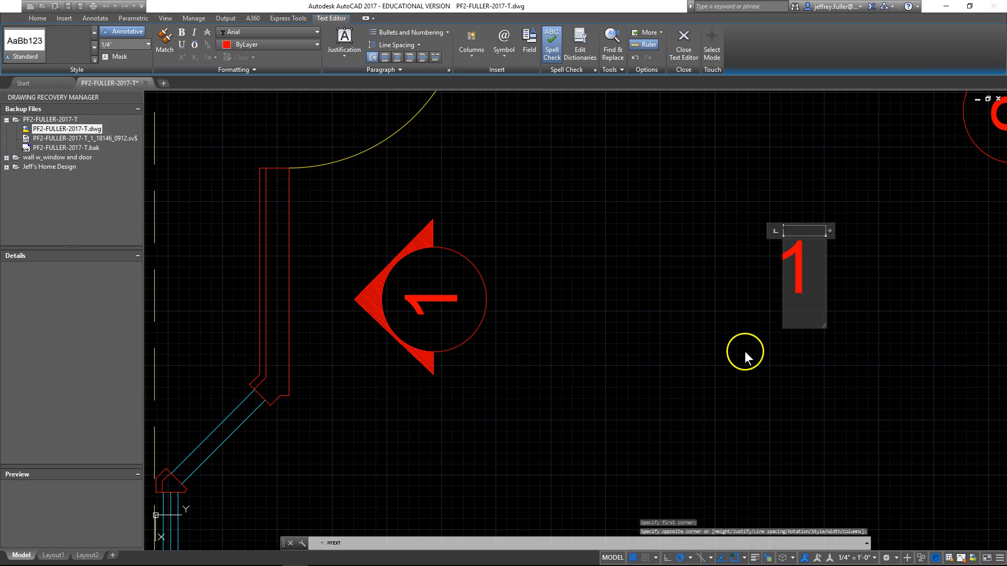
click(712, 298)
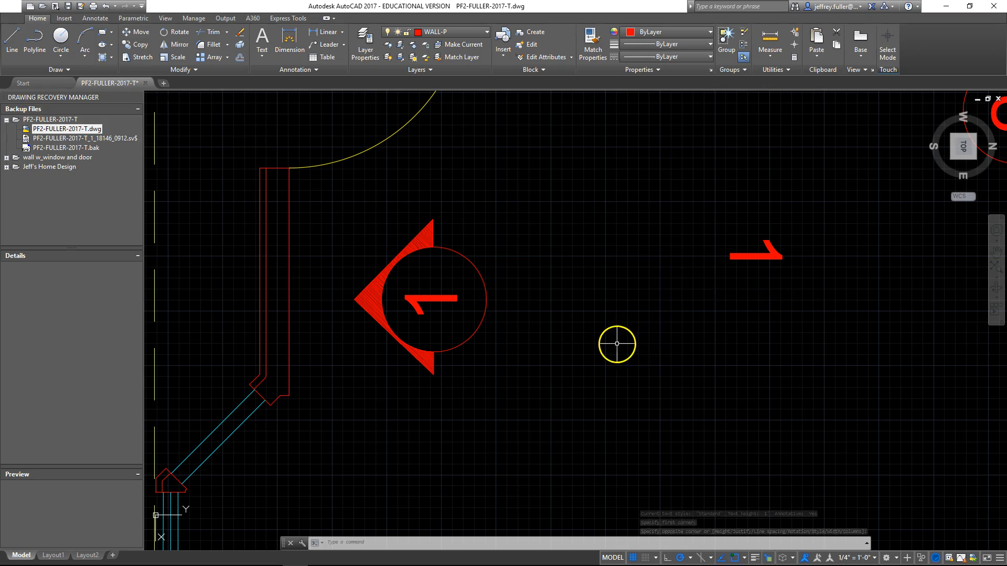
Delete the loose text 1 that stands in the empty area beside the elevation marker
click(766, 270)
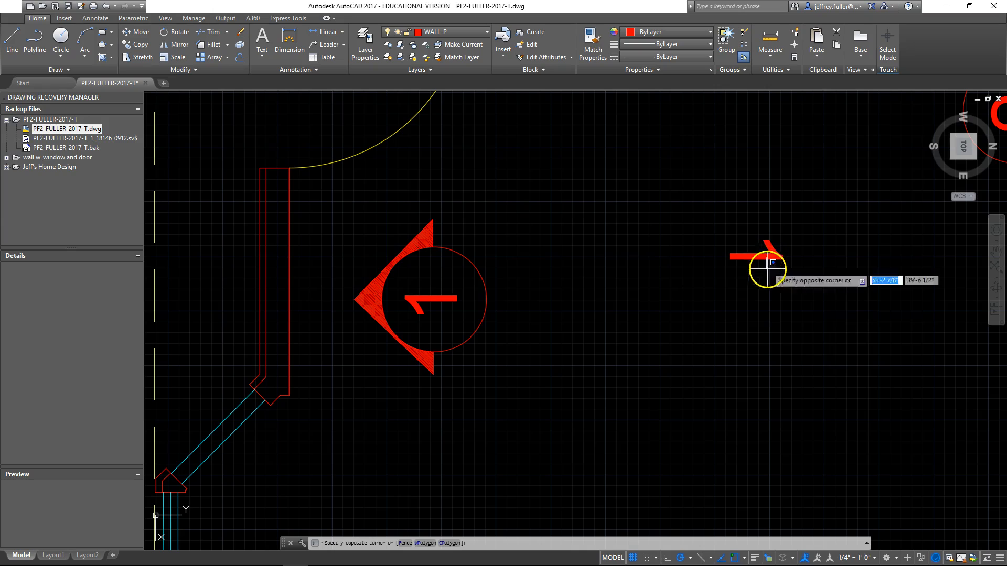
click(742, 229)
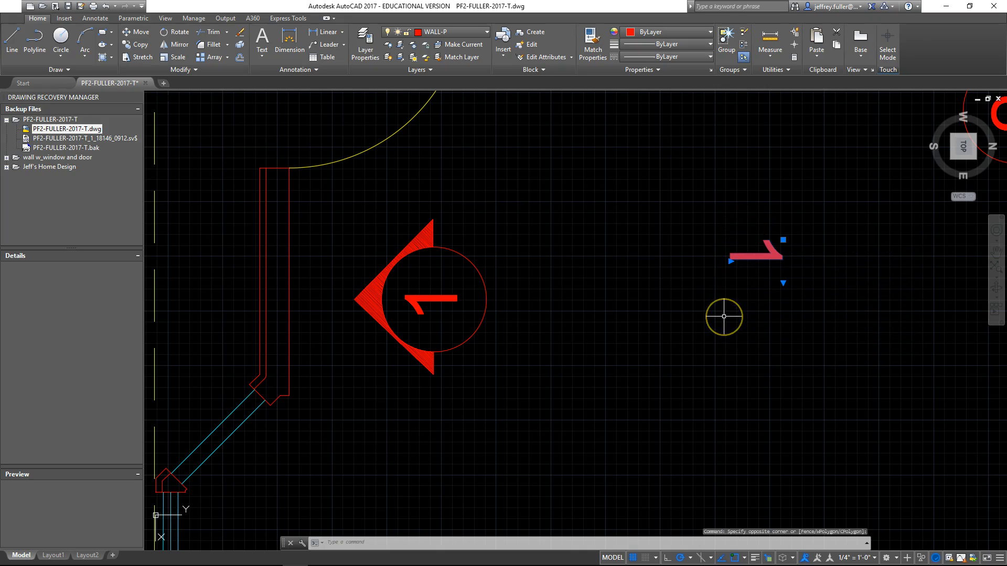
key(Escape)
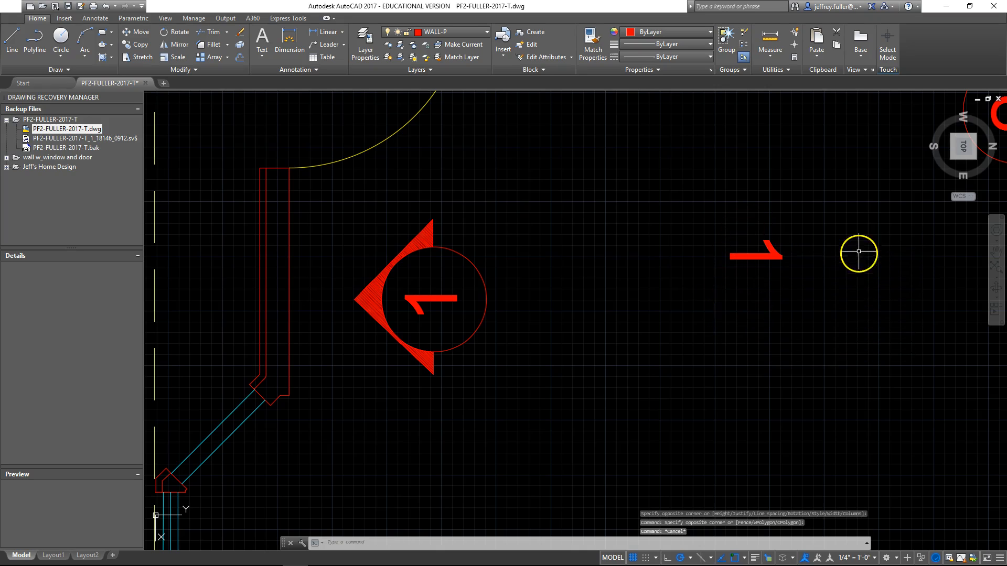
click(797, 213)
click(693, 290)
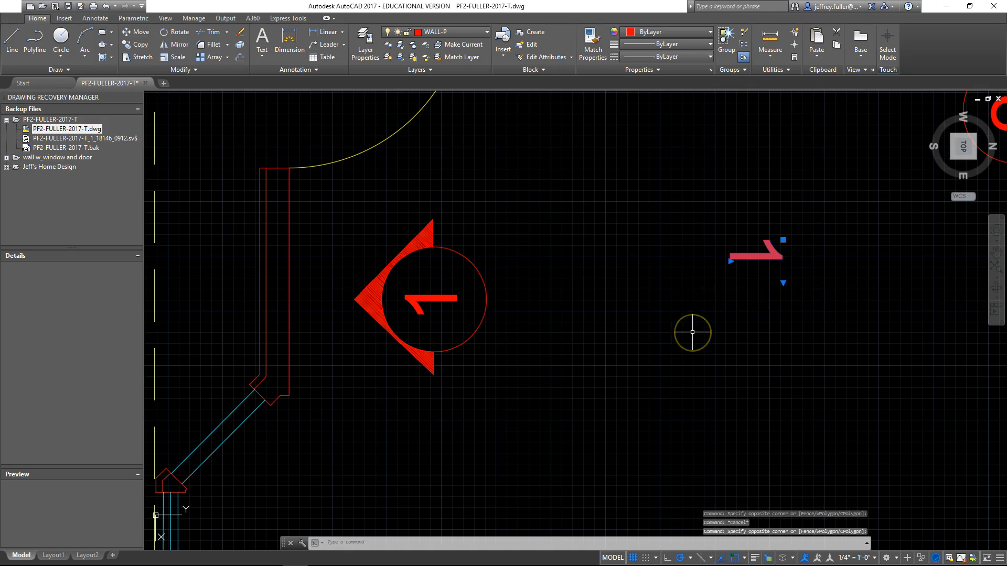
key(Delete)
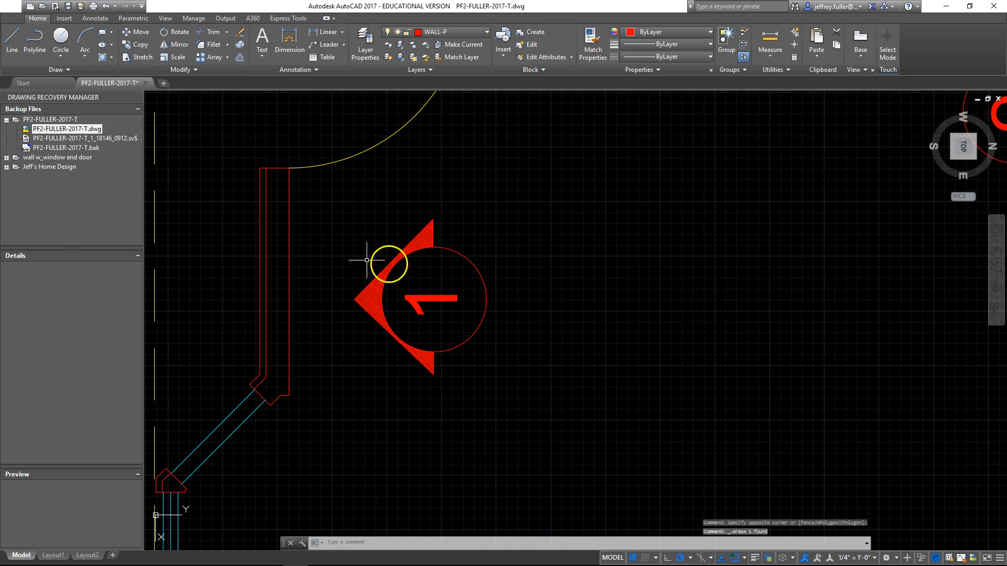
click(492, 182)
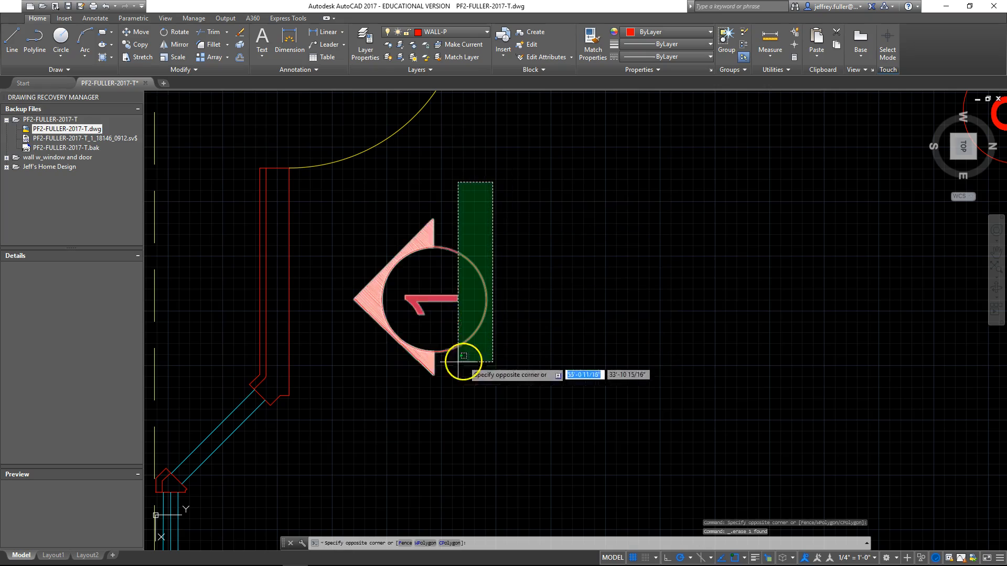
click(366, 402)
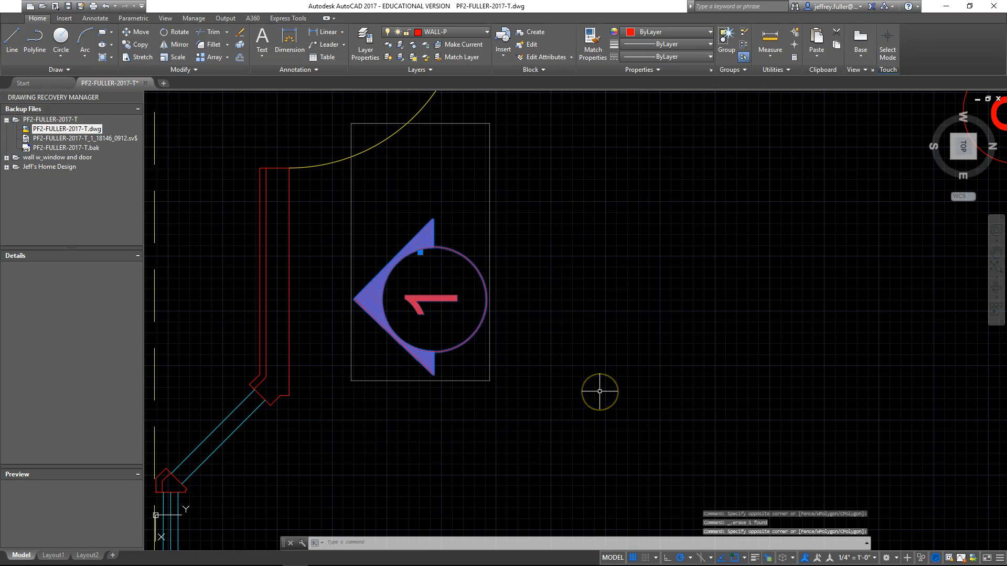
text(grou)
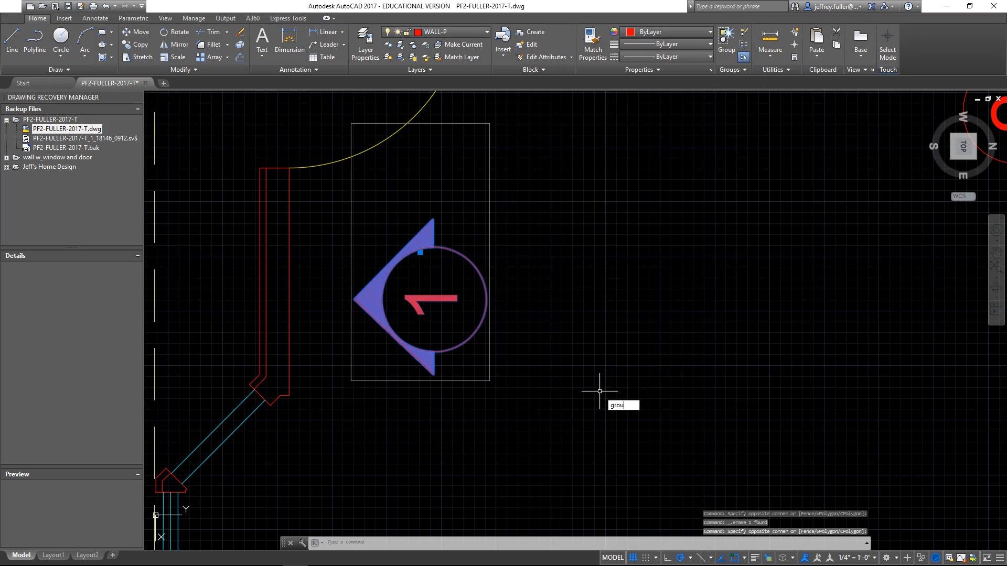
text(p)
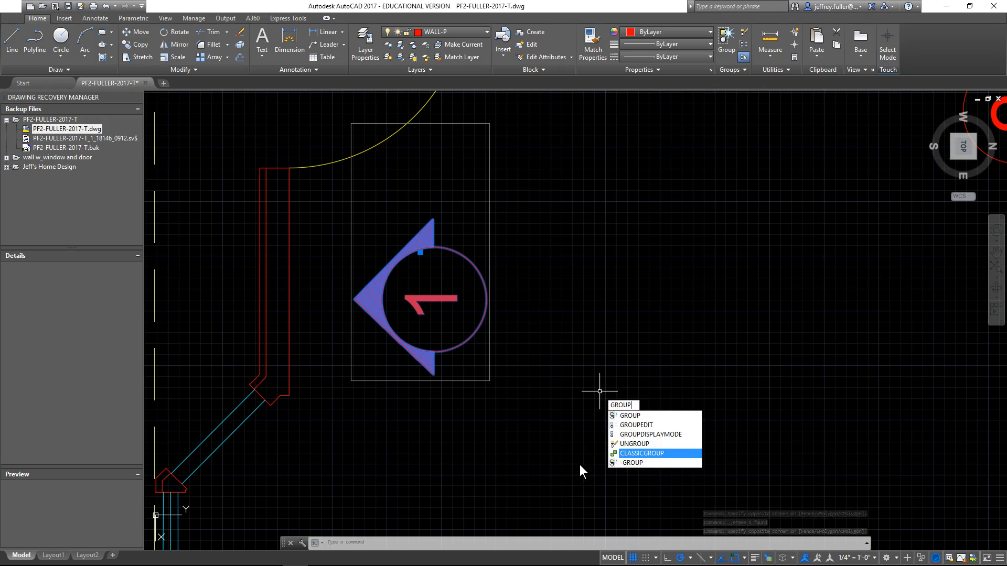
key(Escape)
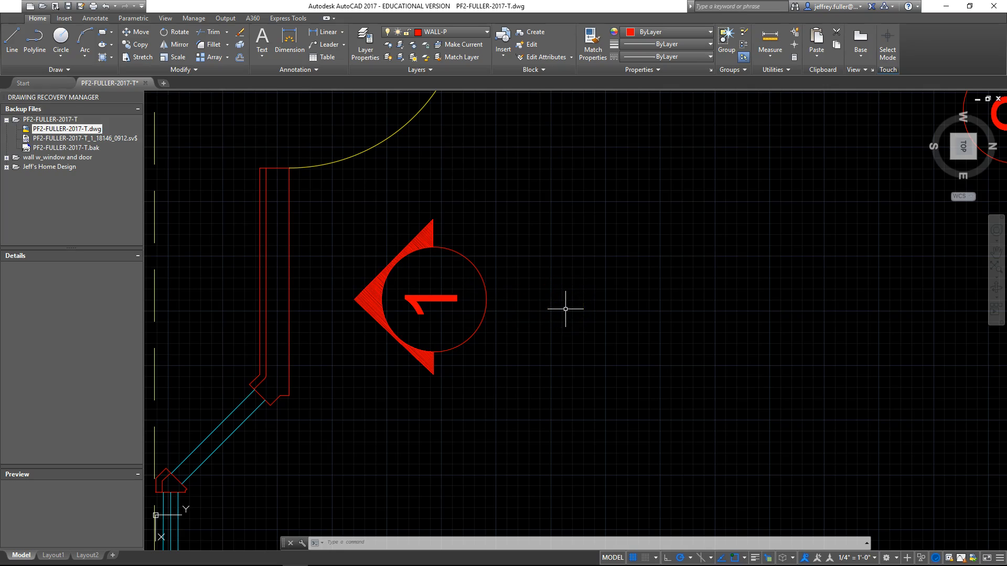
Move the grouped number 1 elevation marker by its grip closer to the bay window, keeping it just inside the exterior wall
click(427, 231)
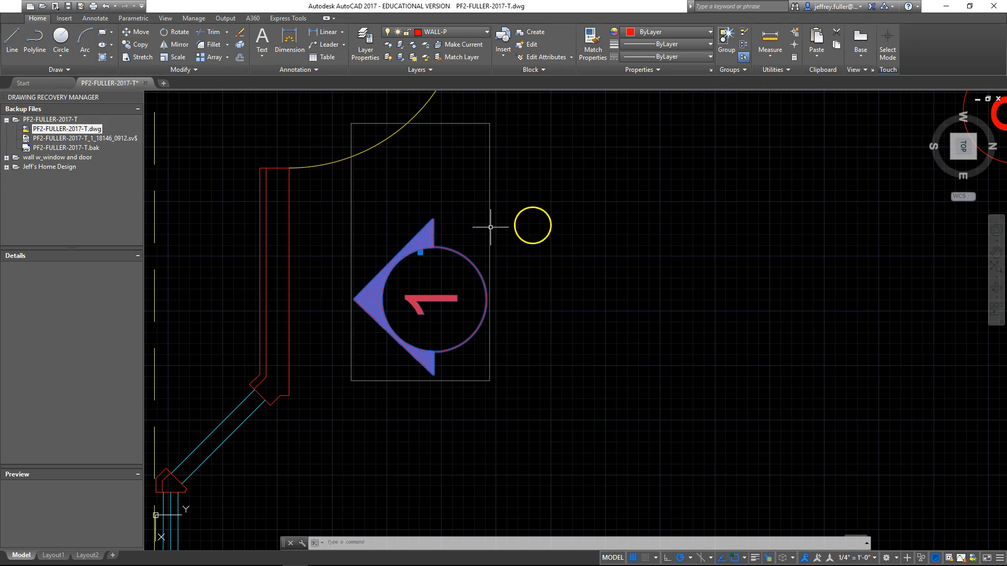
click(420, 252)
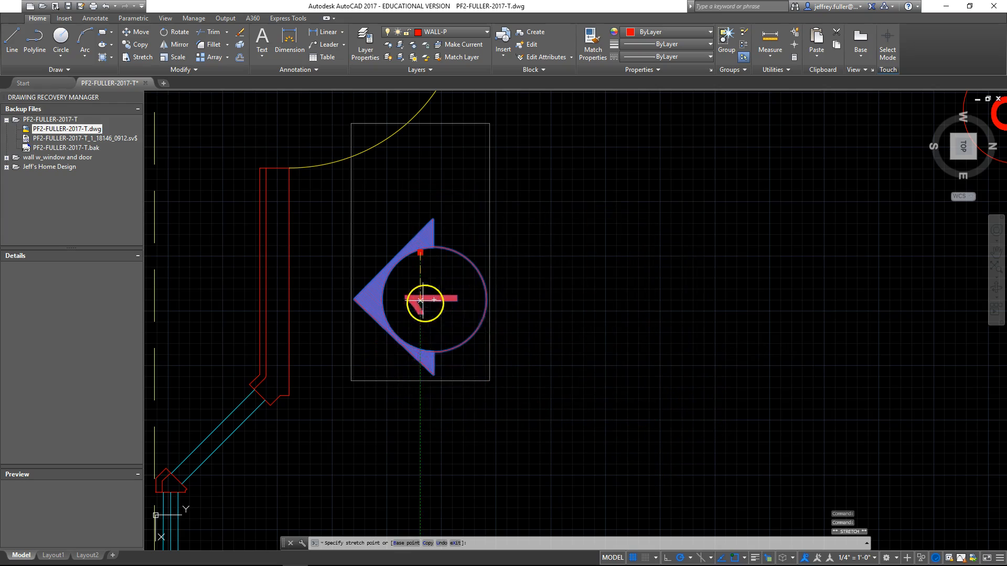
click(403, 268)
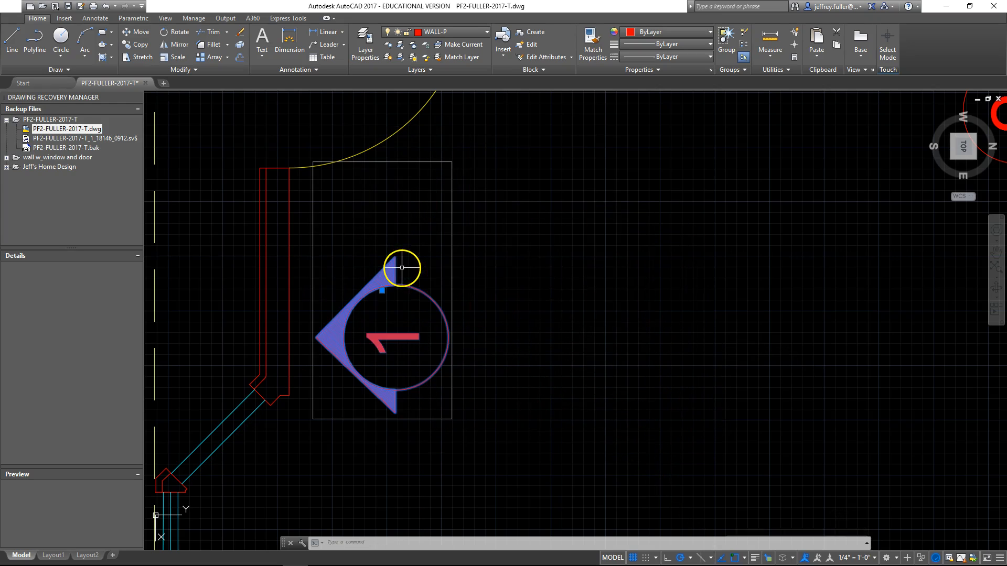
key(ctrl+z)
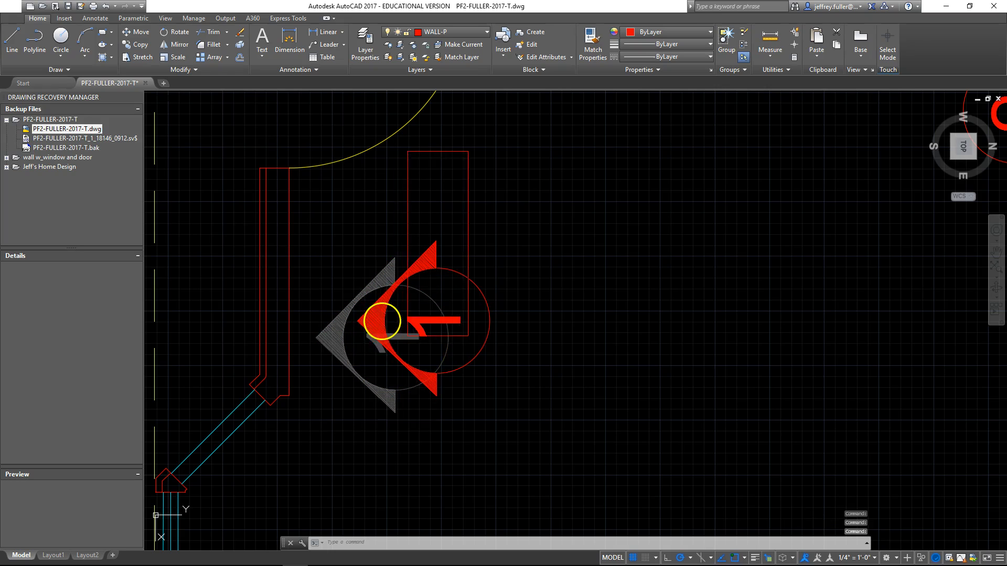
mouse_move(395, 317)
mouse_down()
mouse_move(421, 290)
mouse_move(380, 317)
mouse_up()
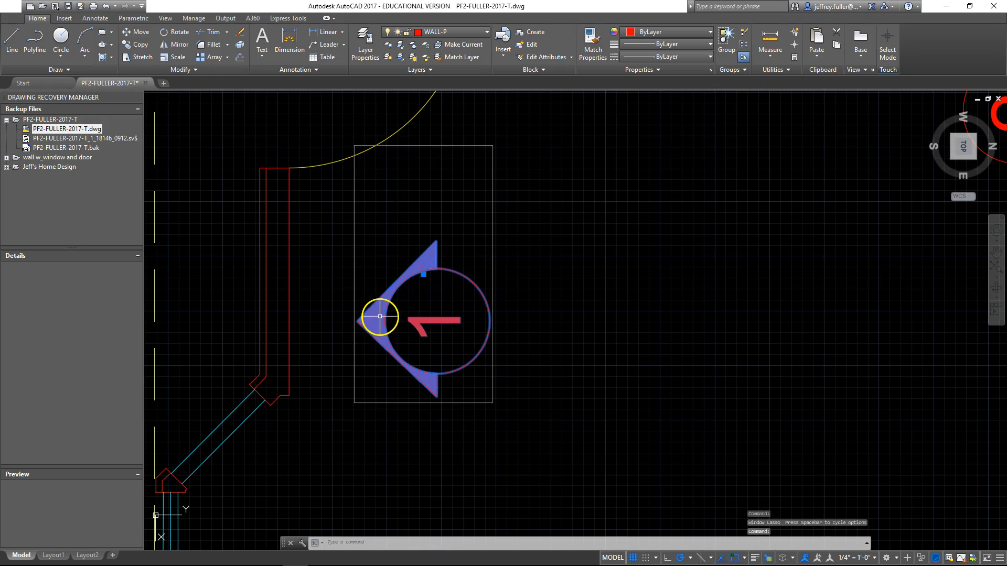
click(424, 274)
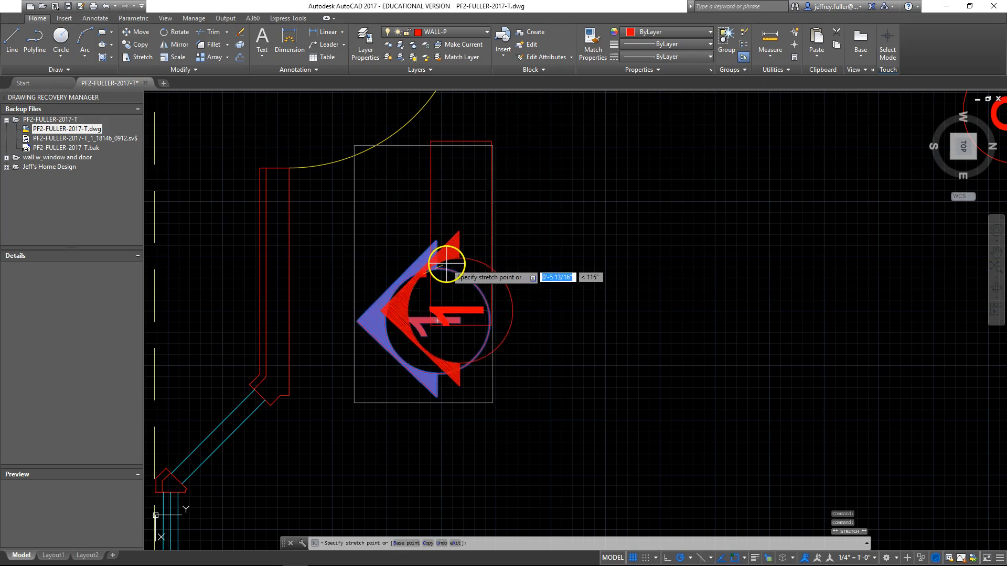
Examine markers 2, 3, 6 and 7 on the floor plan and compare the plan with the wall elevations around it, leaving nothing selected
scroll(528, 351, down, 10)
mouse_move(593, 395)
middle_down()
mouse_move(395, 404)
mouse_move(371, 284)
middle_up()
scroll(390, 402, up, 3)
scroll(389, 402, up, 2)
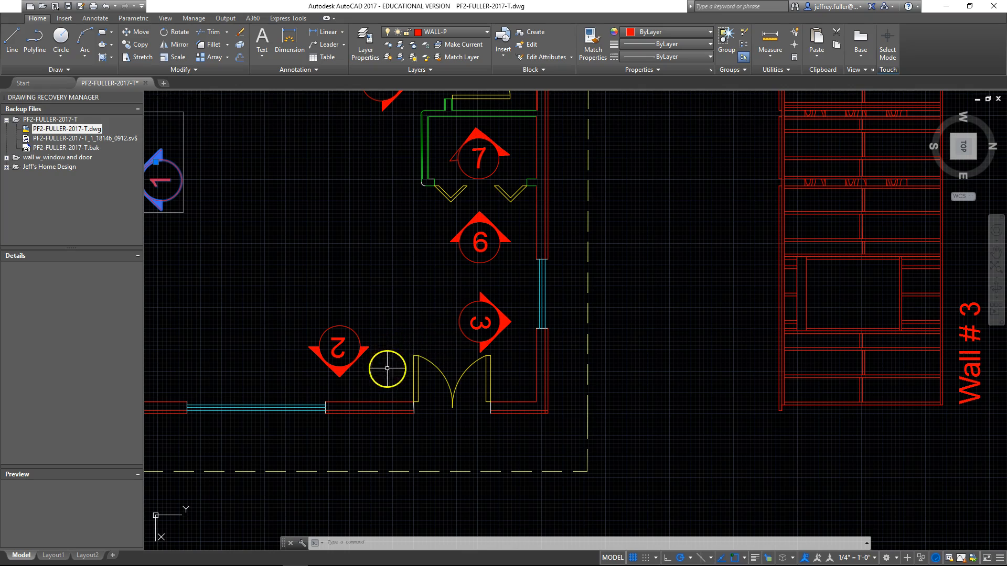
middle_drag(374, 380, 481, 367)
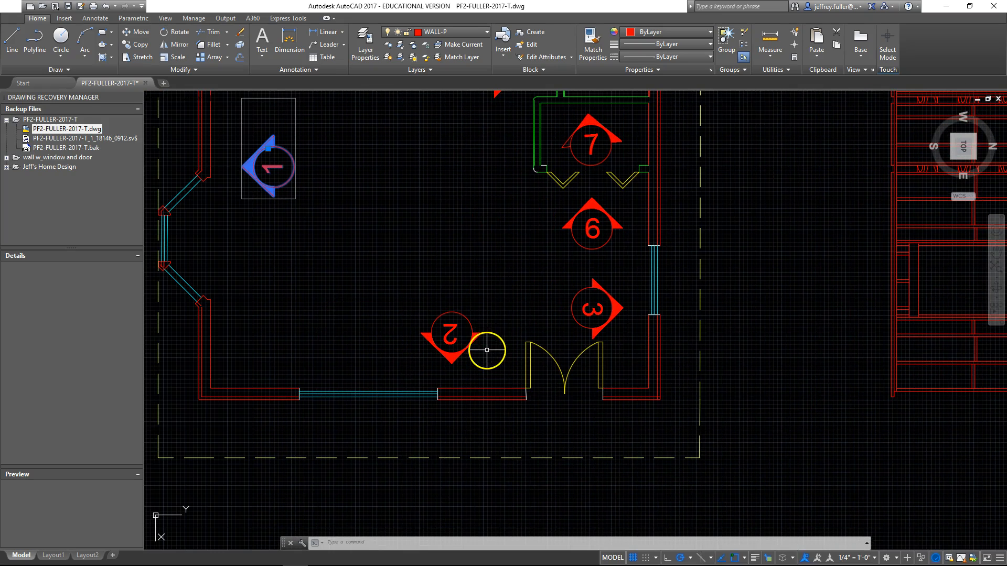
middle_drag(458, 285, 435, 206)
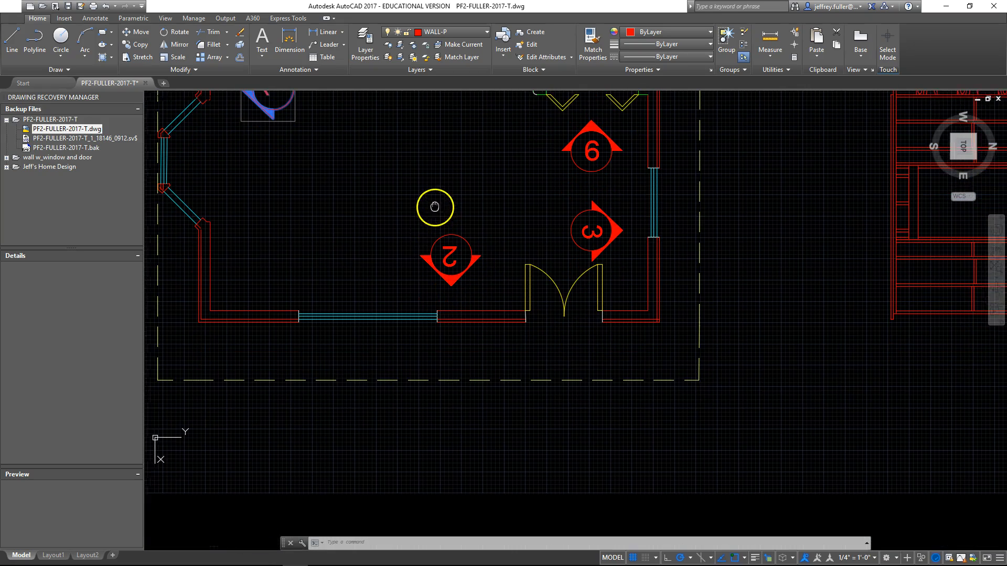
middle_drag(479, 266, 470, 318)
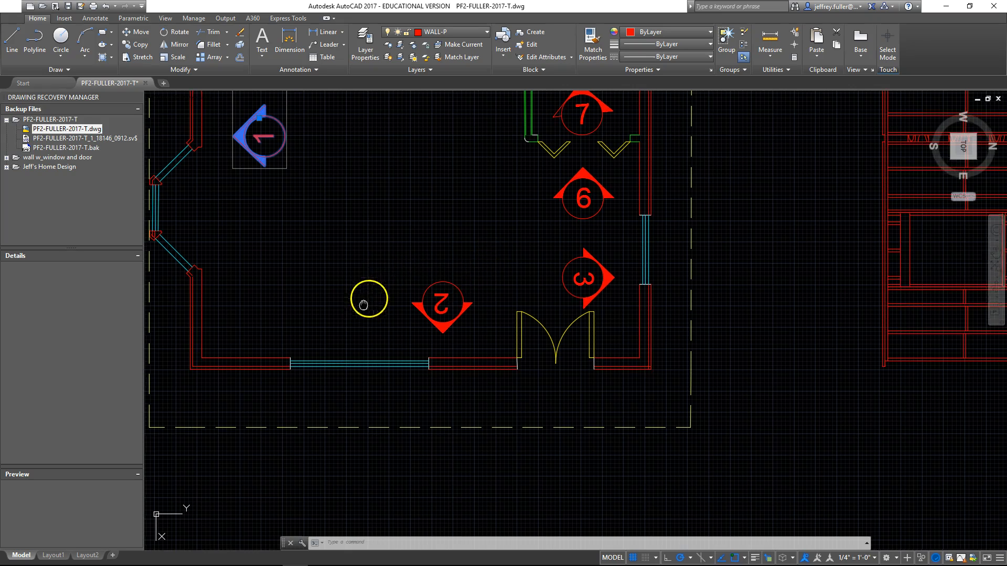
middle_drag(364, 294, 385, 263)
scroll(431, 313, down, 5)
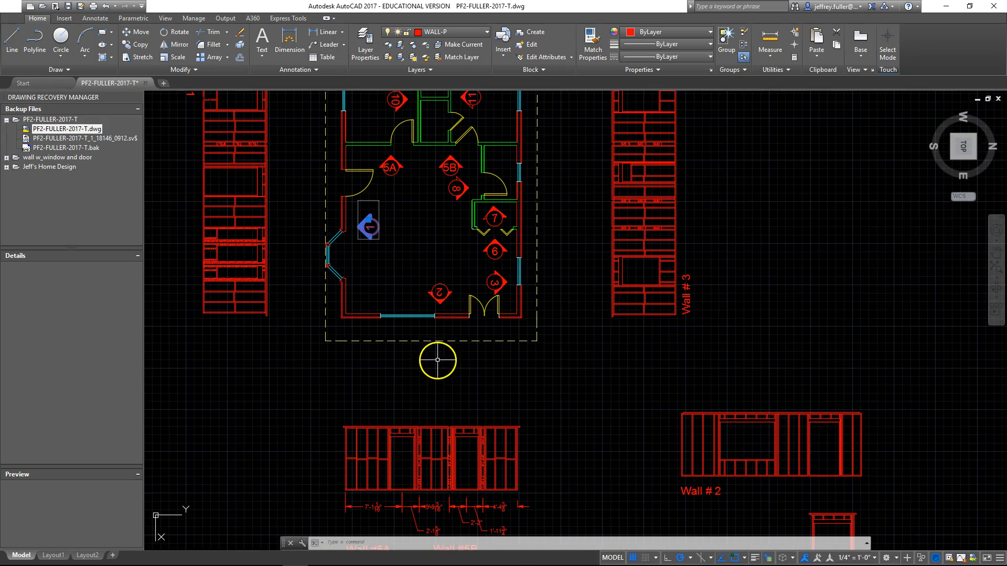
scroll(427, 398, up, 2)
mouse_move(385, 280)
middle_down()
mouse_move(401, 400)
mouse_move(636, 317)
mouse_move(591, 346)
middle_up()
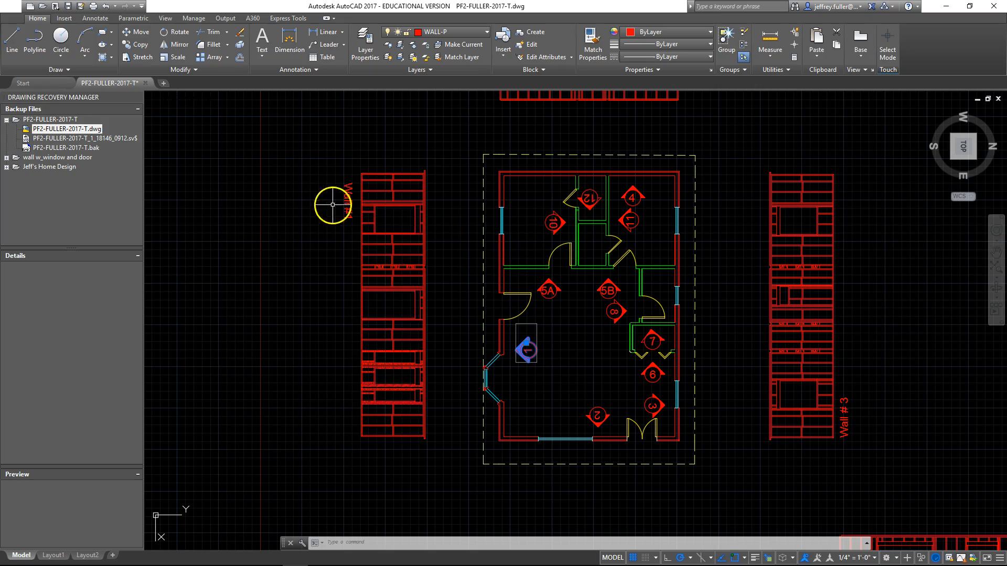
mouse_move(382, 233)
middle_down()
mouse_move(451, 224)
mouse_move(454, 291)
middle_up()
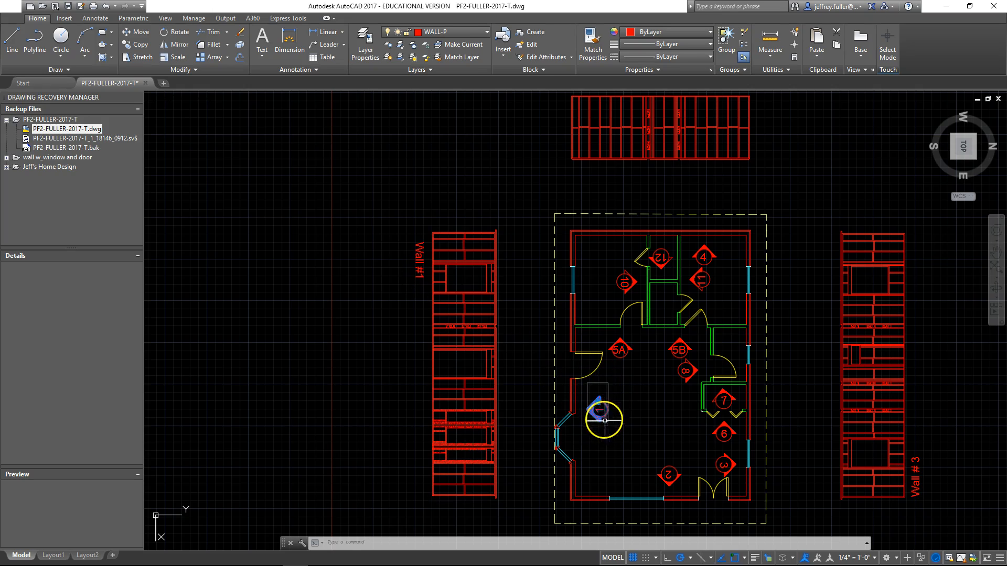
click(622, 428)
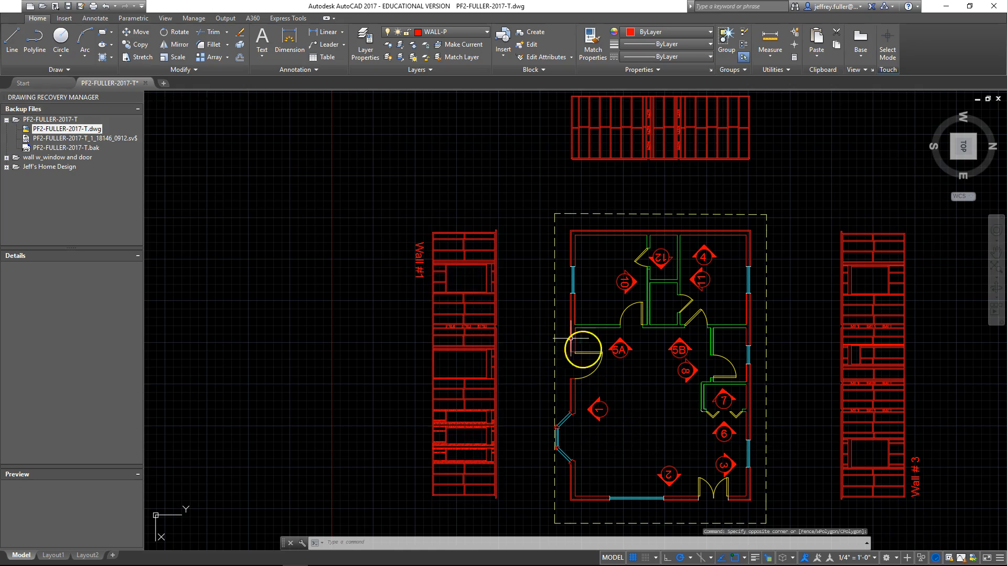
Examine the Wall #5A and Wall #5B framing elevation with its dimensions and labels, and the overall arrangement of elevations around the plan
mouse_move(634, 383)
middle_down()
mouse_move(450, 247)
mouse_move(386, 176)
middle_up()
middle_drag(577, 306, 504, 208)
mouse_move(477, 389)
middle_down()
mouse_move(575, 353)
mouse_move(630, 355)
middle_up()
scroll(456, 332, up, 5)
middle_drag(459, 333, 328, 355)
scroll(386, 337, down, 2)
scroll(387, 341, up, 1)
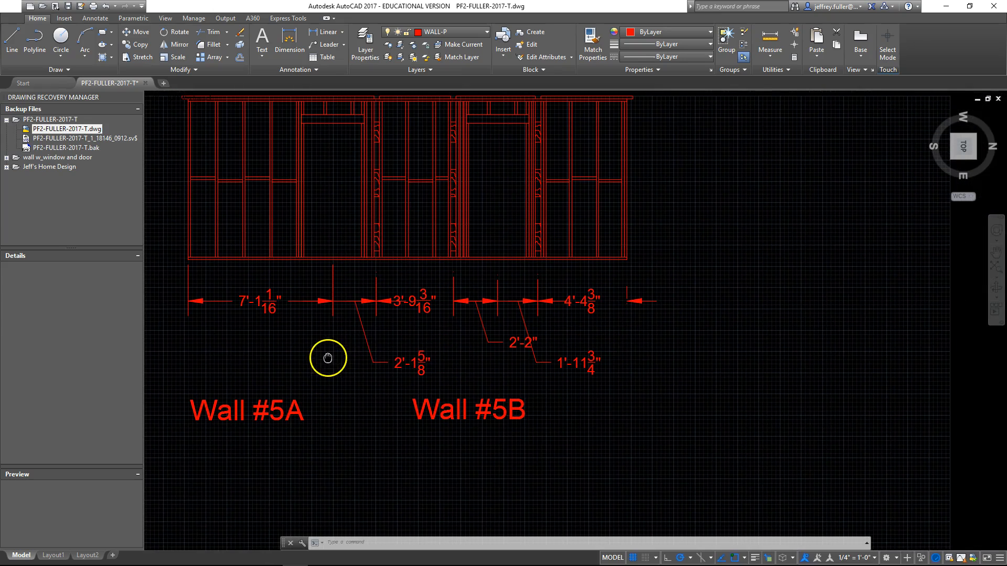
scroll(226, 310, down, 3)
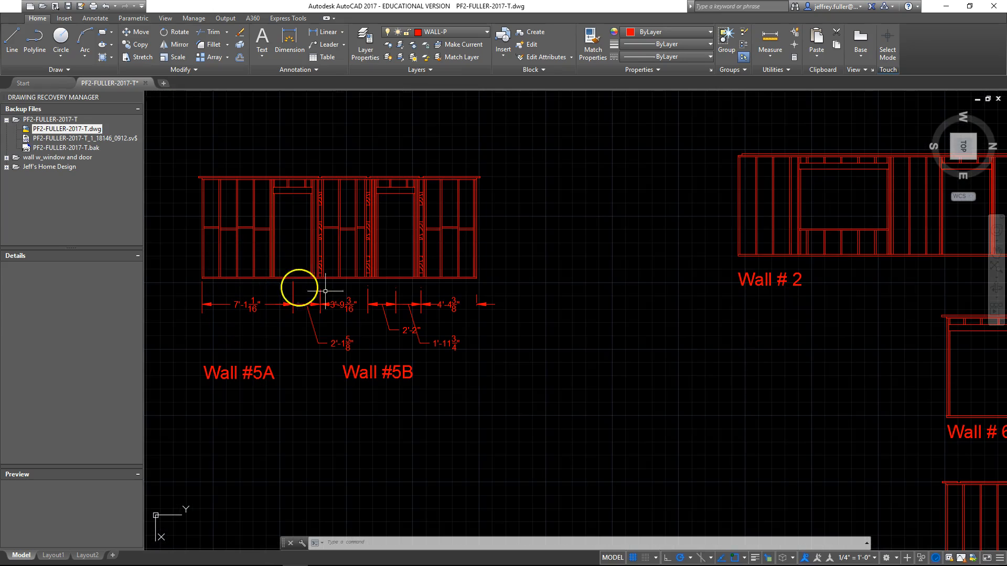
scroll(490, 386, down, 4)
middle_drag(528, 296, 537, 450)
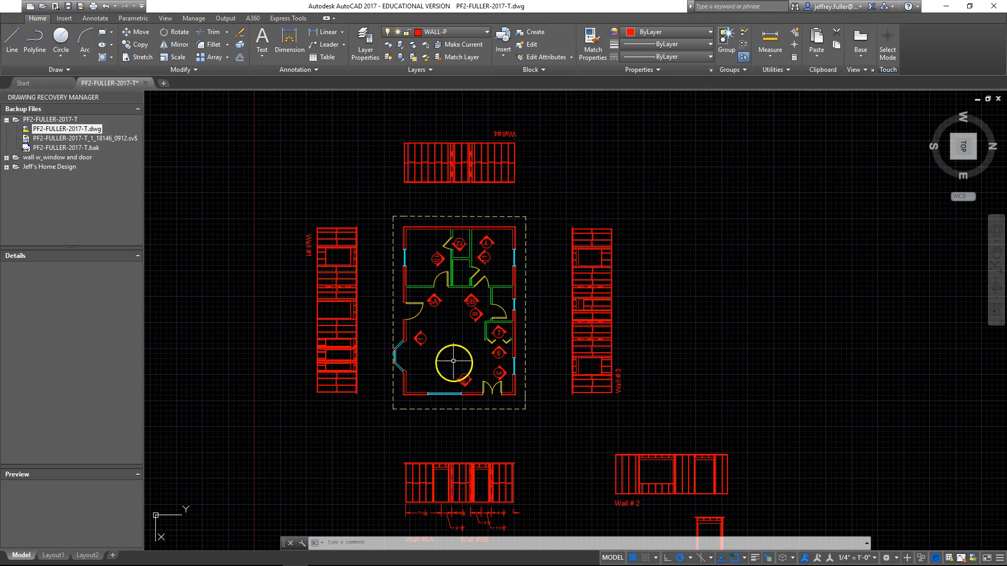
scroll(441, 337, down, 2)
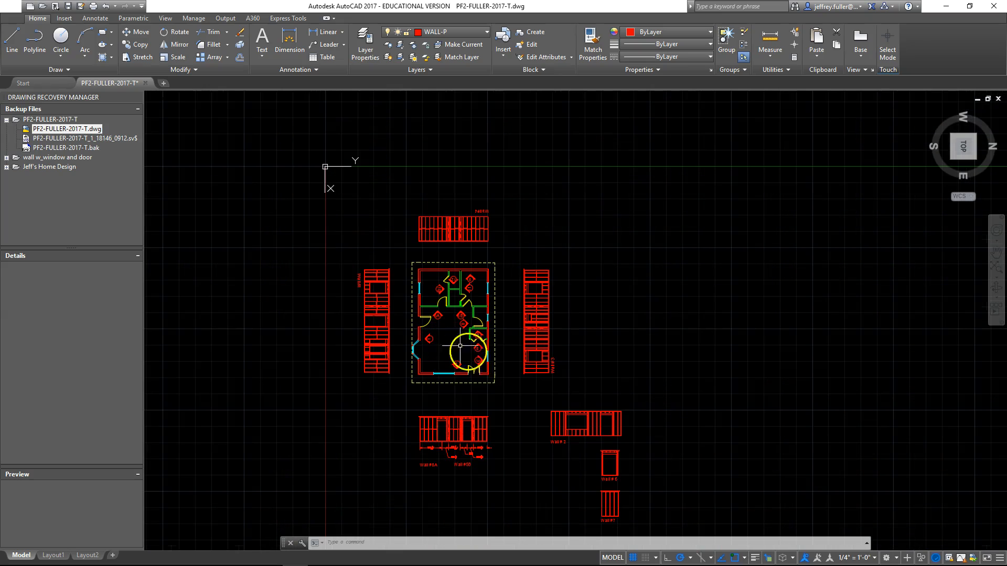
mouse_move(507, 391)
middle_down()
mouse_move(459, 353)
mouse_move(490, 368)
middle_up()
scroll(459, 354, up, 3)
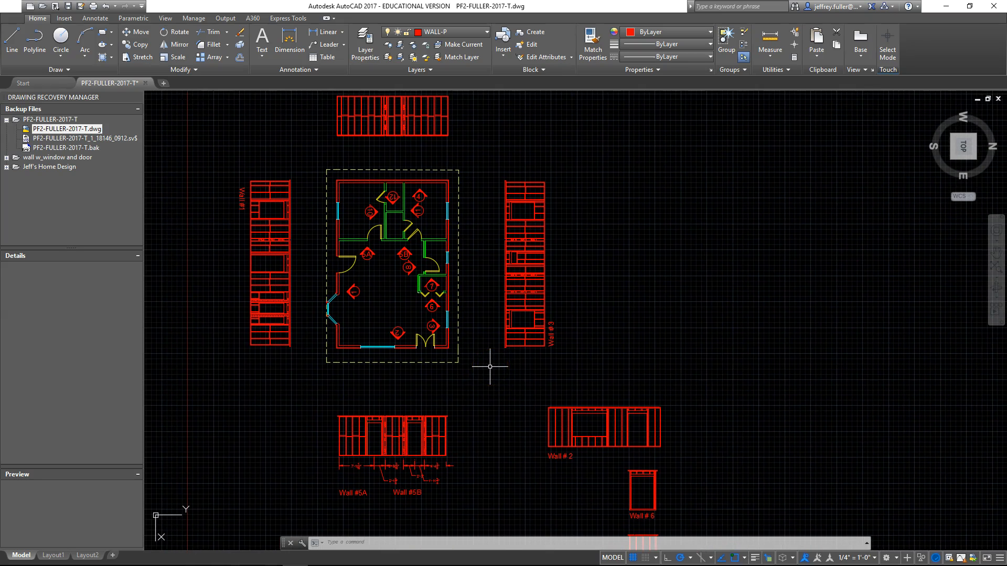